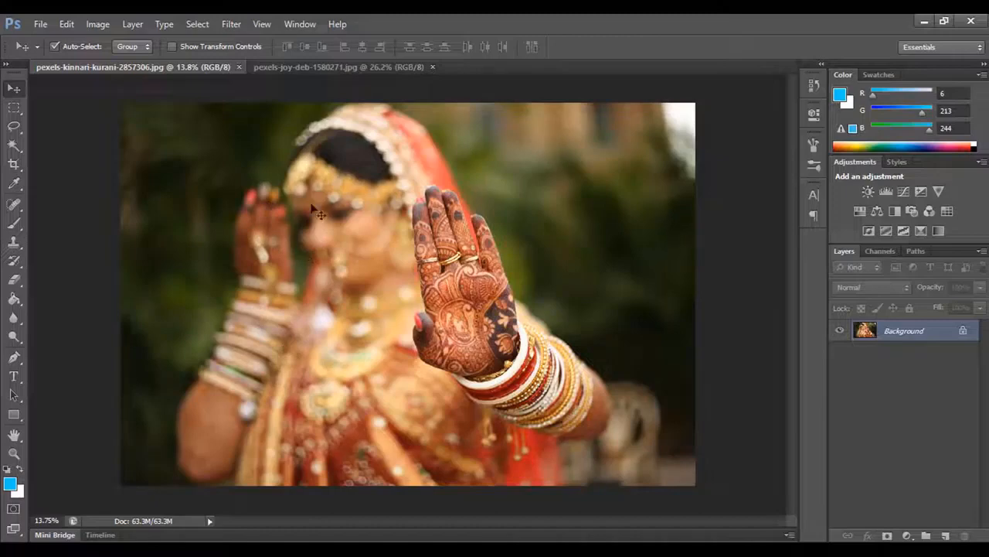
# Switch to the open portrait photo of the woman in the yellow top
pyautogui.click(348, 67)
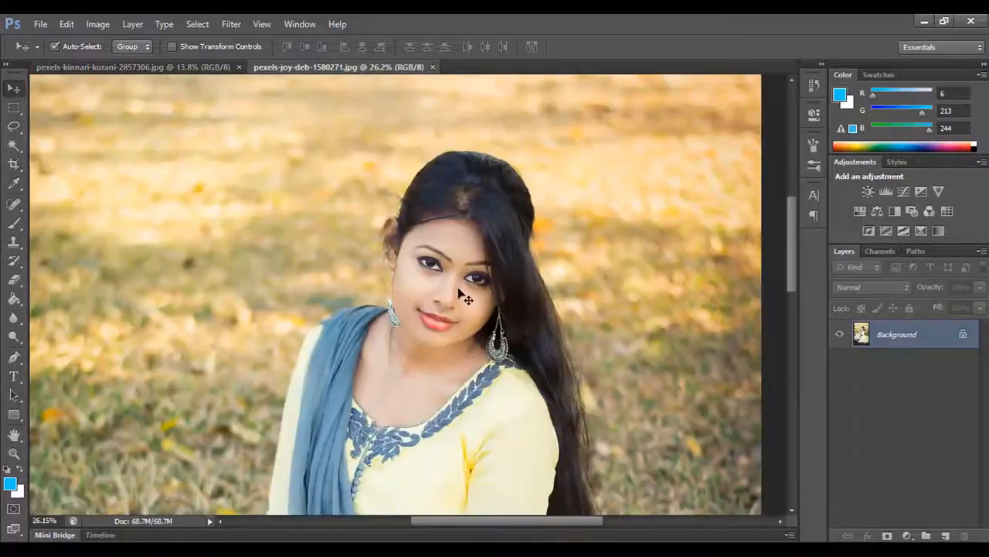
pyautogui.scroll(5, 436, 311)
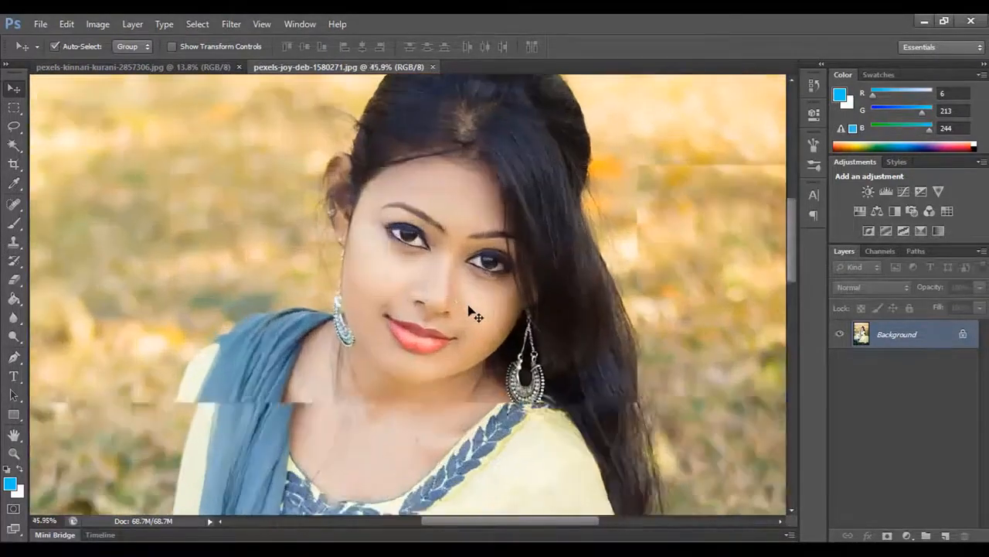
pyautogui.scroll(-2, 469, 311)
pyautogui.moveTo(468, 211); pyautogui.dragTo(477, 235)
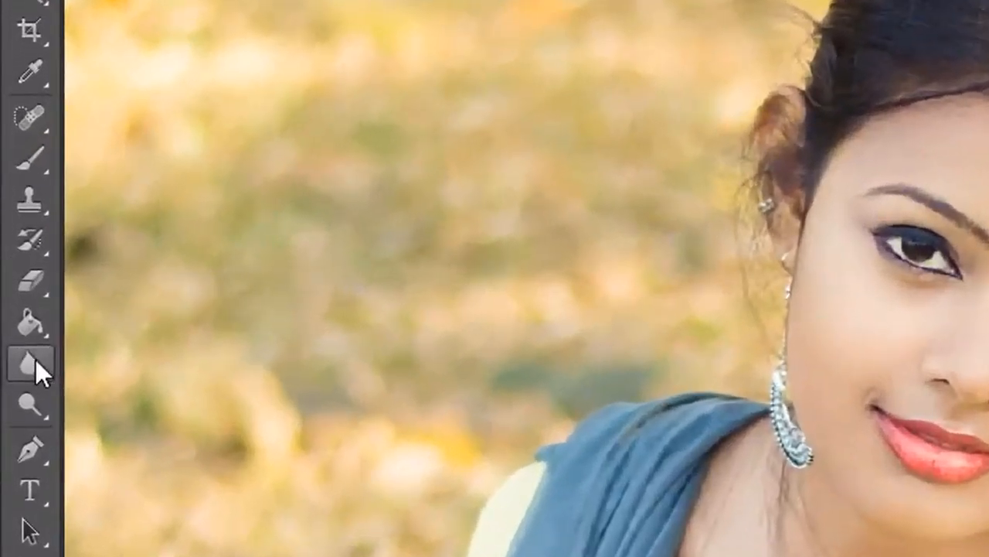
# Activate the Blur tool with a 137 px brush and keep its blending mode at Normal
pyautogui.click(17, 316)
pyautogui.click(164, 359)
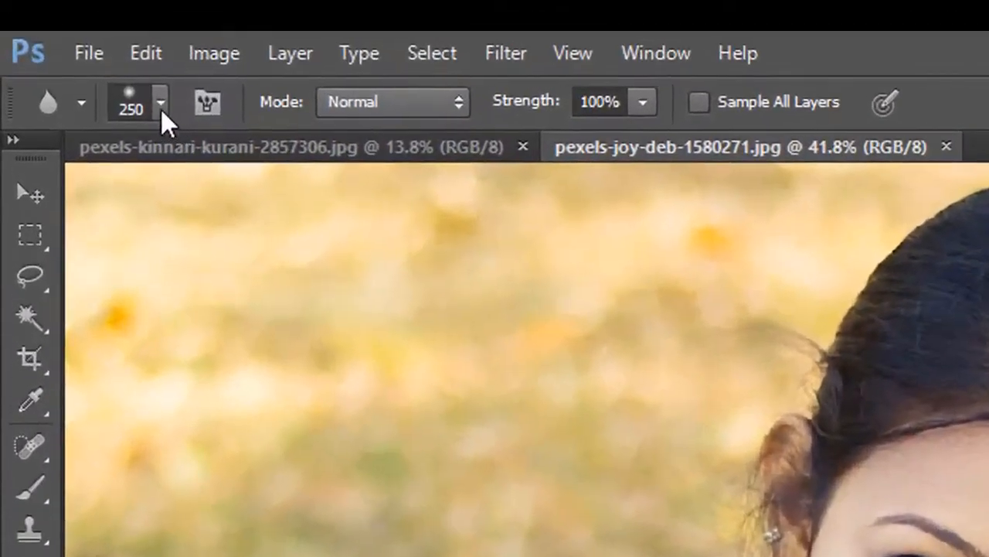
pyautogui.click(112, 72)
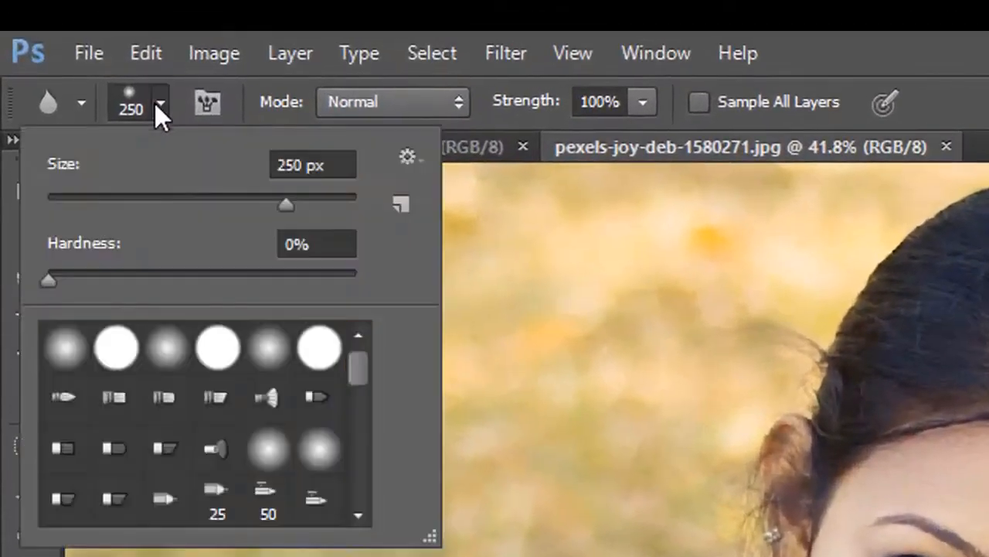
pyautogui.moveTo(289, 201)
pyautogui.mouseDown()
pyautogui.moveTo(200, 207)
pyautogui.moveTo(230, 207)
pyautogui.mouseUp()
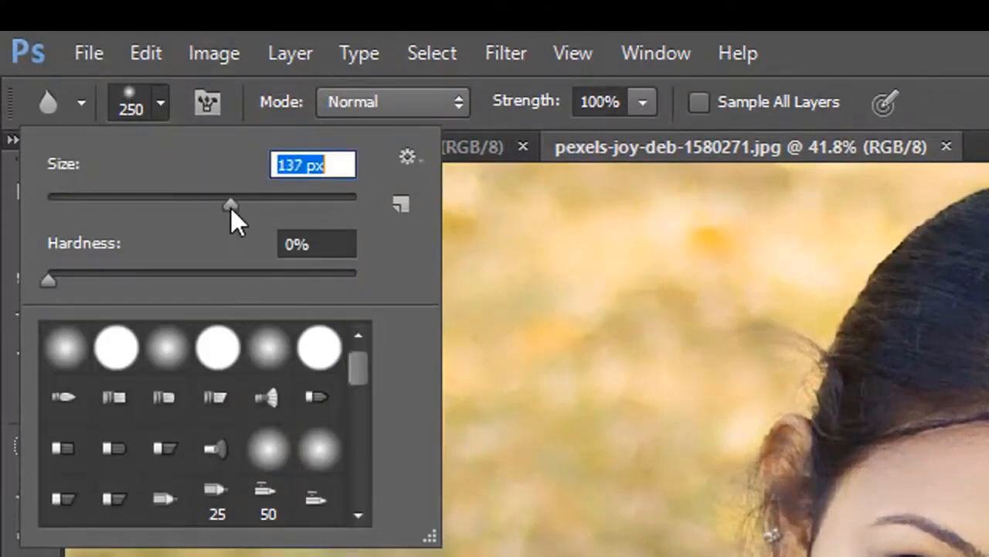
pyautogui.click(171, 111)
pyautogui.click(440, 90)
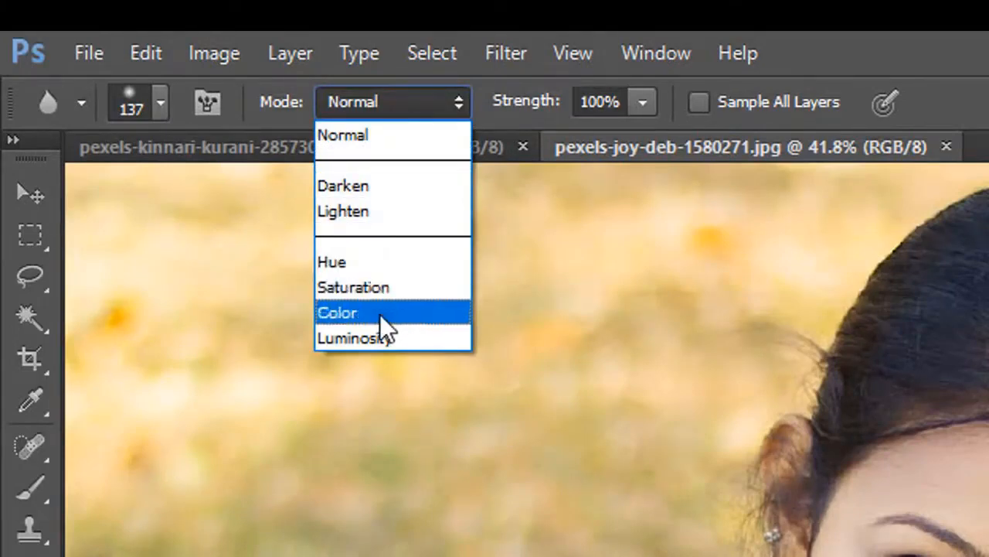
pyautogui.click(402, 133)
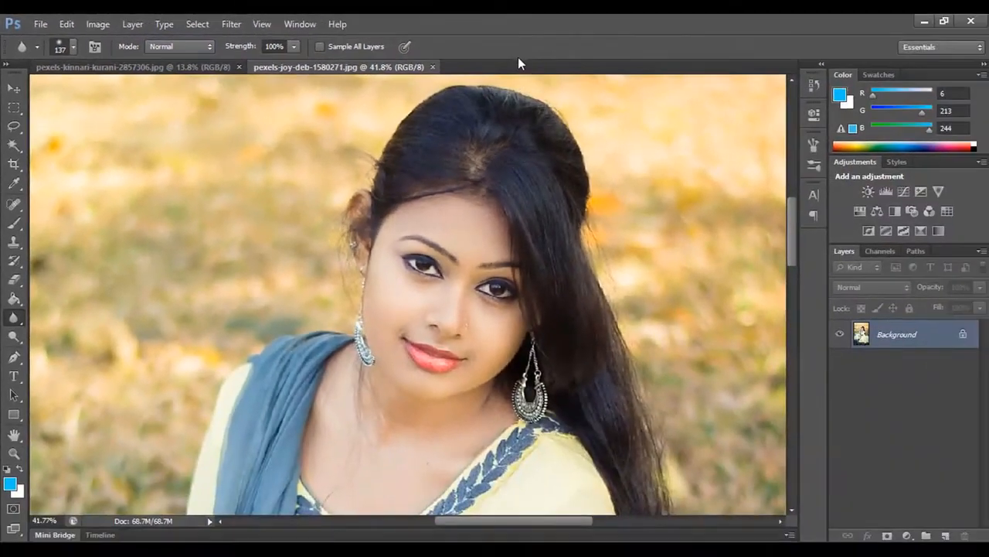
# Blur both of the woman's eyes with strokes of the Blur tool
pyautogui.scroll(4, 395, 249)
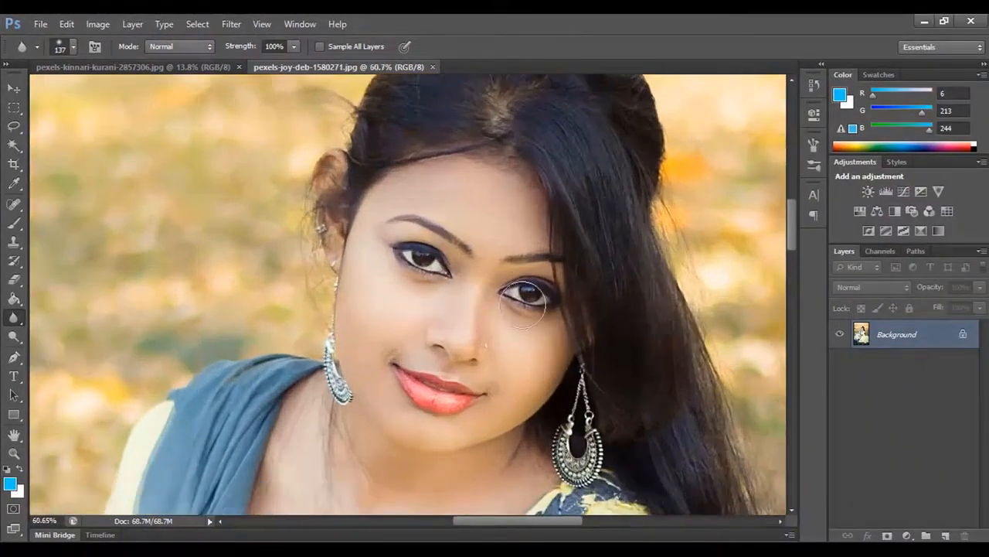
pyautogui.moveTo(461, 279)
pyautogui.mouseDown()
pyautogui.moveTo(390, 250)
pyautogui.moveTo(460, 267)
pyautogui.moveTo(368, 238)
pyautogui.moveTo(465, 276)
pyautogui.moveTo(381, 240)
pyautogui.moveTo(463, 274)
pyautogui.moveTo(389, 237)
pyautogui.moveTo(420, 259)
pyautogui.moveTo(378, 247)
pyautogui.moveTo(437, 270)
pyautogui.moveTo(383, 232)
pyautogui.moveTo(455, 270)
pyautogui.moveTo(379, 228)
pyautogui.moveTo(473, 265)
pyautogui.moveTo(413, 245)
pyautogui.moveTo(391, 250)
pyautogui.moveTo(434, 269)
pyautogui.moveTo(381, 233)
pyautogui.moveTo(419, 261)
pyautogui.moveTo(388, 231)
pyautogui.moveTo(460, 268)
pyautogui.moveTo(403, 261)
pyautogui.moveTo(387, 236)
pyautogui.moveTo(505, 296)
pyautogui.mouseUp()
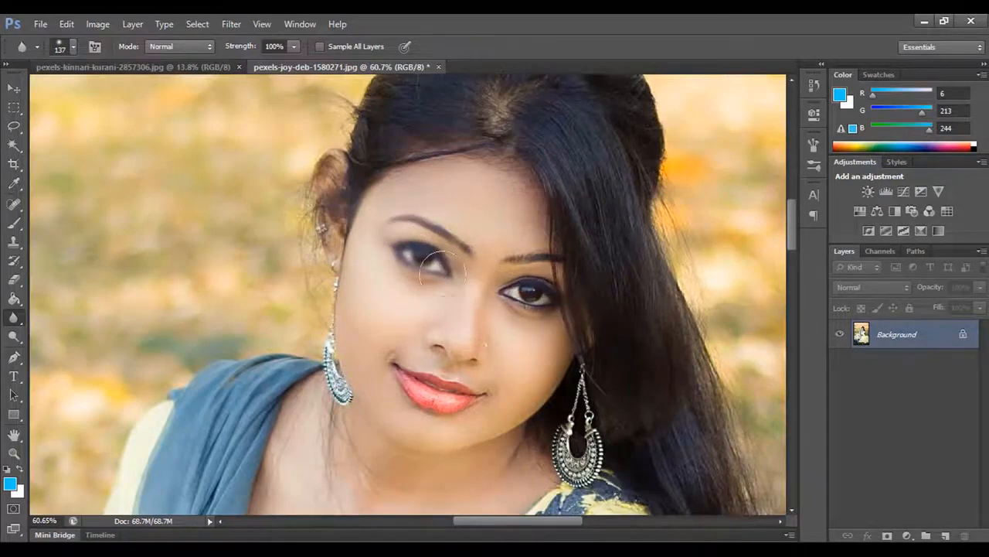
pyautogui.moveTo(514, 294)
pyautogui.mouseDown()
pyautogui.moveTo(485, 285)
pyautogui.moveTo(543, 299)
pyautogui.moveTo(552, 311)
pyautogui.moveTo(541, 284)
pyautogui.mouseUp()
pyautogui.scroll(1, 576, 315)
pyautogui.scroll(3, 576, 316)
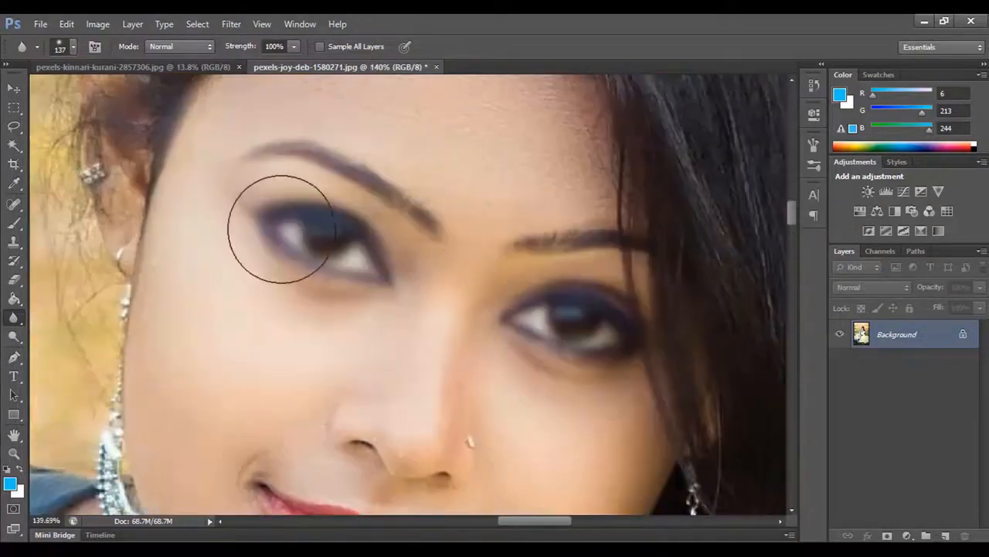
pyautogui.scroll(-3, 562, 305)
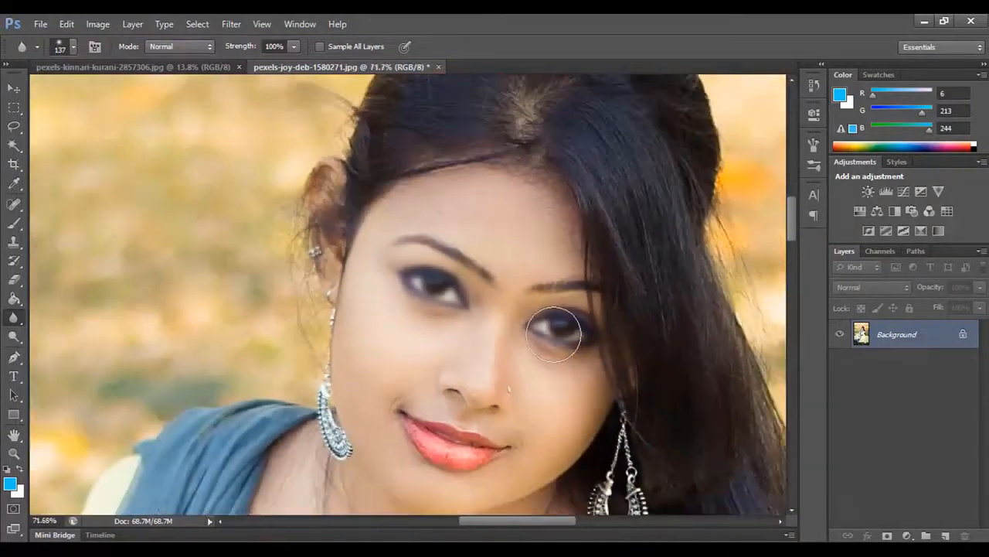
# Undo the blur strokes painted over the eyes
pyautogui.hotkey('ctrl', 'z')
pyautogui.hotkey('ctrl', 'alt', 'z')
pyautogui.scroll(-4, 545, 330)
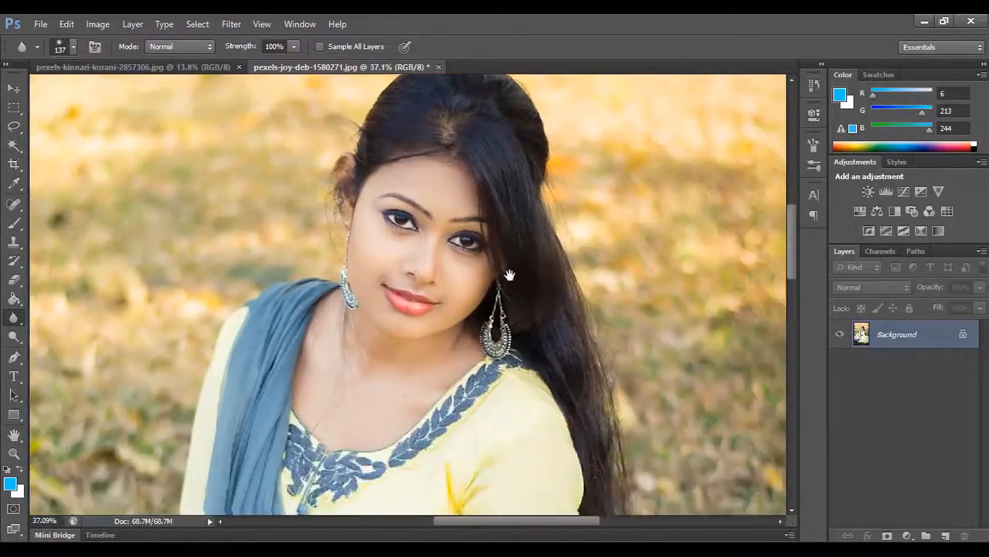
pyautogui.moveTo(510, 274); pyautogui.dragTo(514, 308)
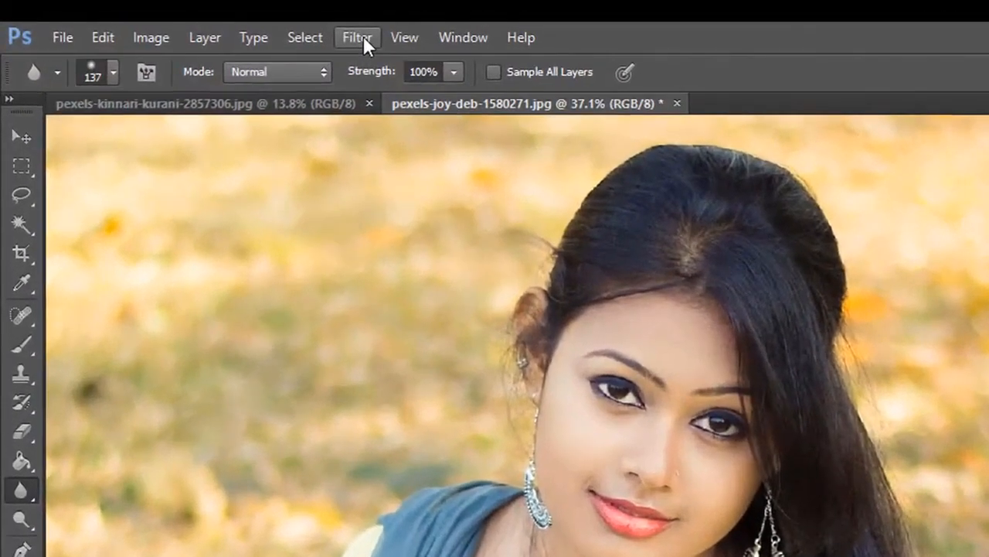
# Apply a Gaussian Blur with a 4.8 pixel radius to the whole photo
pyautogui.click(231, 24)
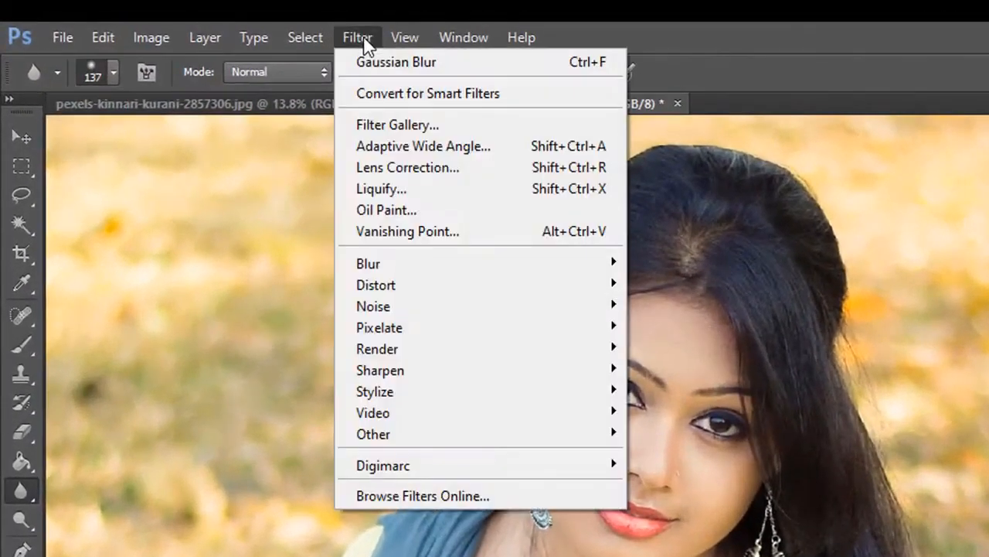
pyautogui.moveTo(379, 267)
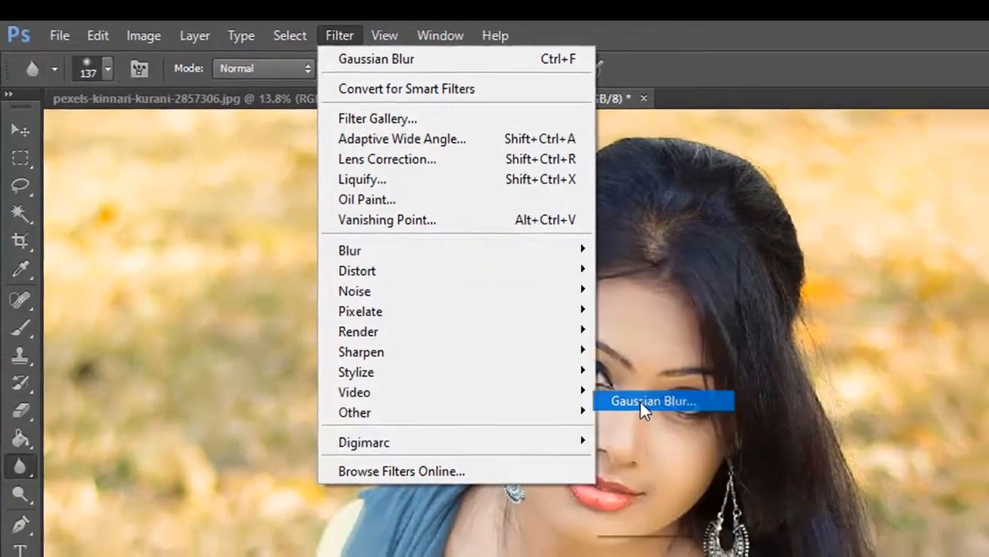
pyautogui.click(674, 424)
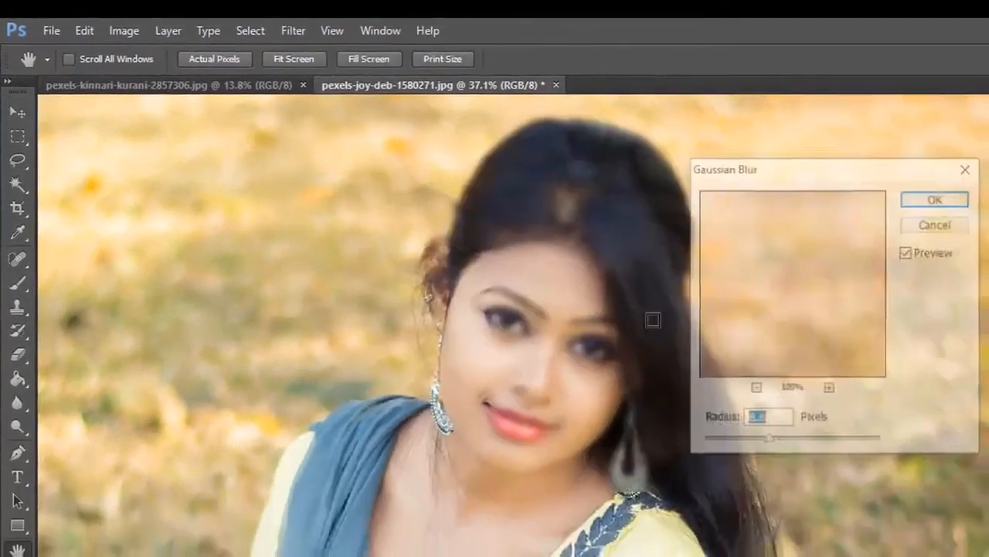
pyautogui.moveTo(899, 180); pyautogui.dragTo(922, 186)
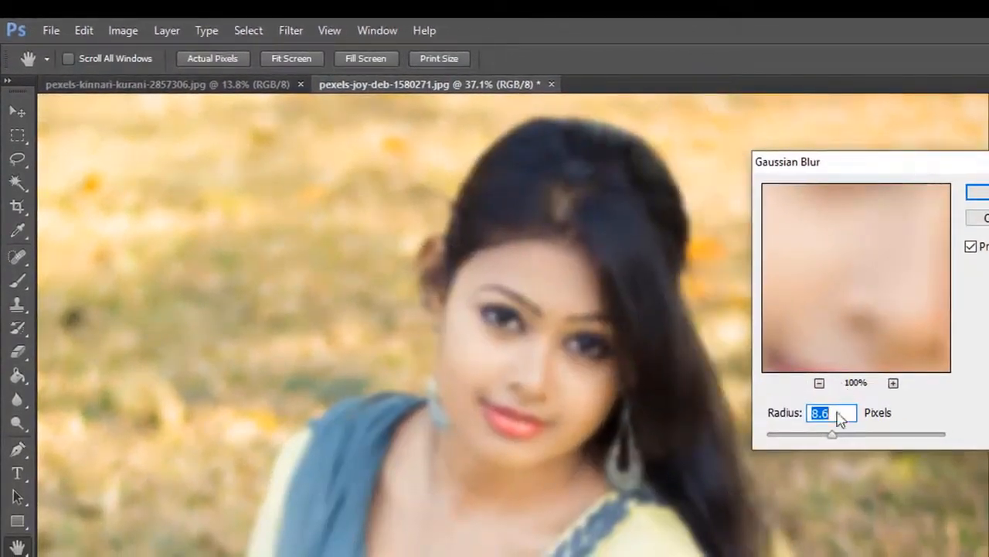
pyautogui.moveTo(828, 439); pyautogui.dragTo(764, 435)
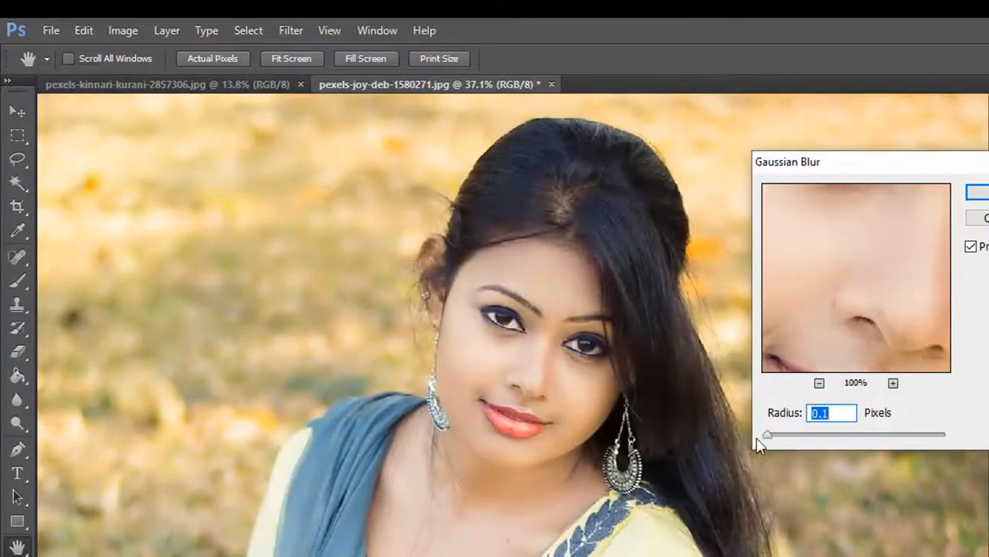
pyautogui.moveTo(756, 438); pyautogui.dragTo(821, 442)
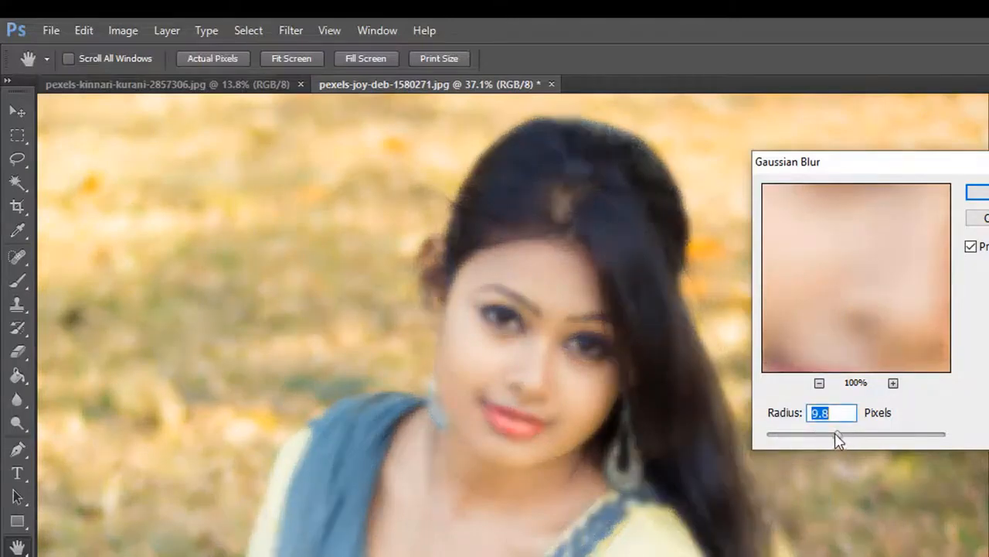
pyautogui.moveTo(839, 439); pyautogui.dragTo(813, 439)
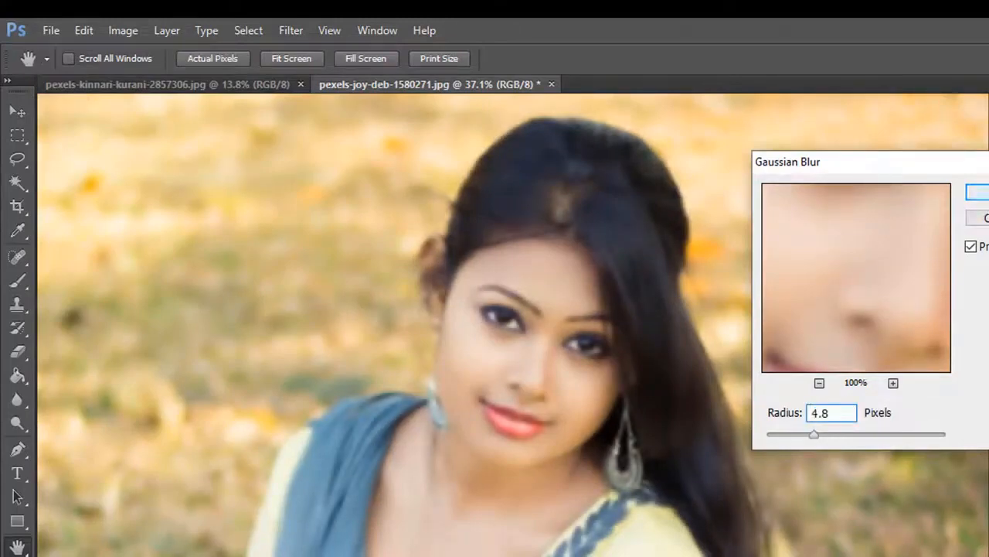
pyautogui.click(982, 192)
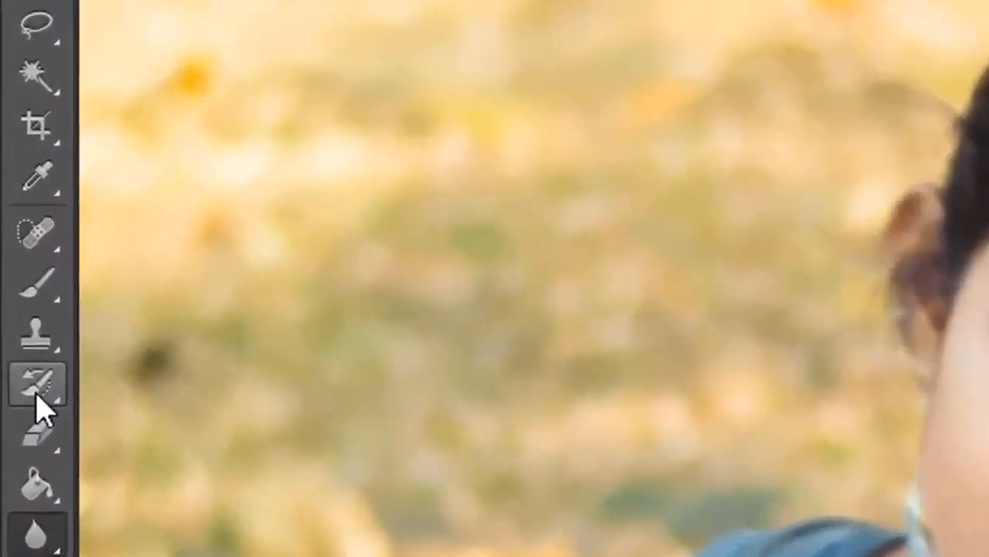
# Activate the History Brush tool
pyautogui.click(17, 331)
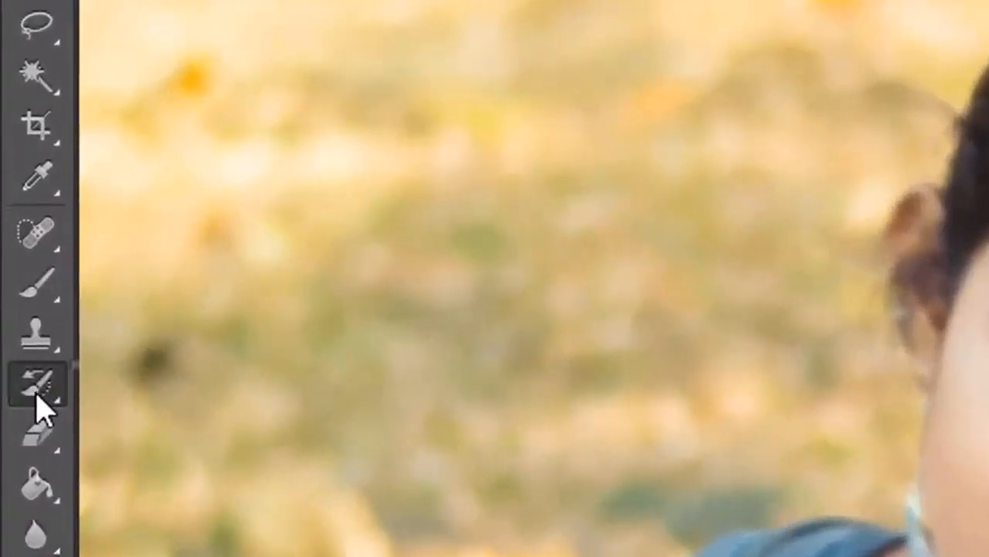
pyautogui.rightClick(40, 405)
pyautogui.click(210, 392)
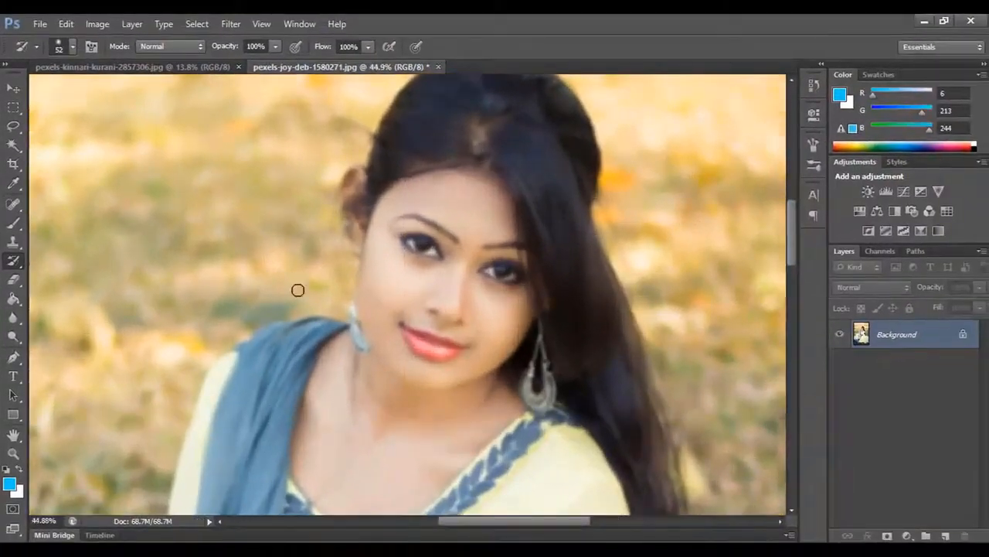
# Set the History Brush size to 200 px
pyautogui.scroll(-2, 416, 326)
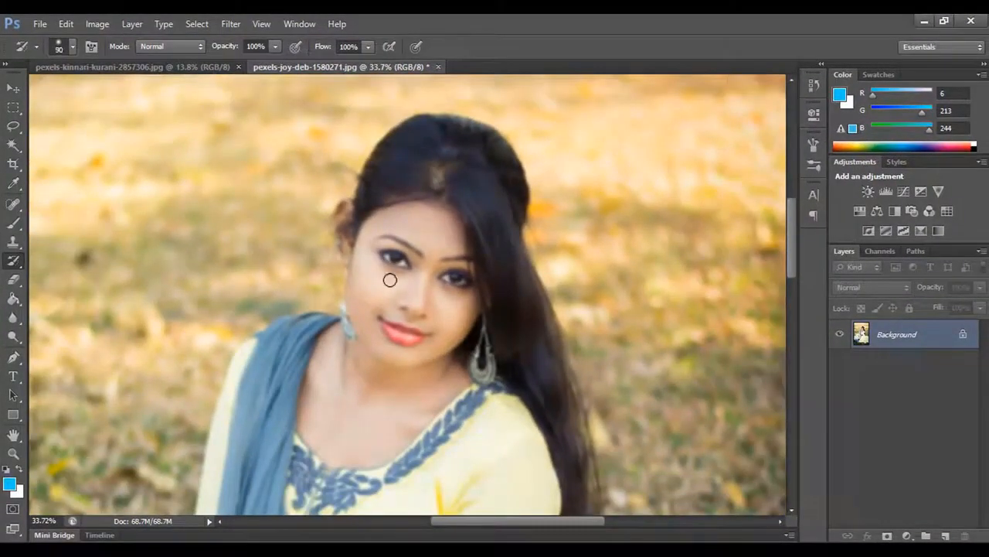
pyautogui.press(']')
pyautogui.press(']')
pyautogui.press(']')
pyautogui.press(']')
pyautogui.press(']')
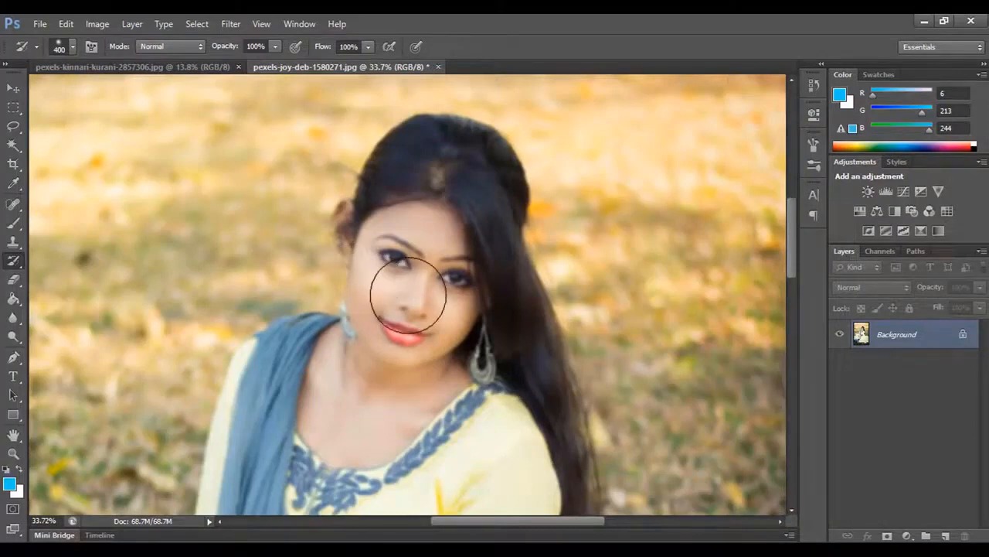
pyautogui.scroll(2, 526, 313)
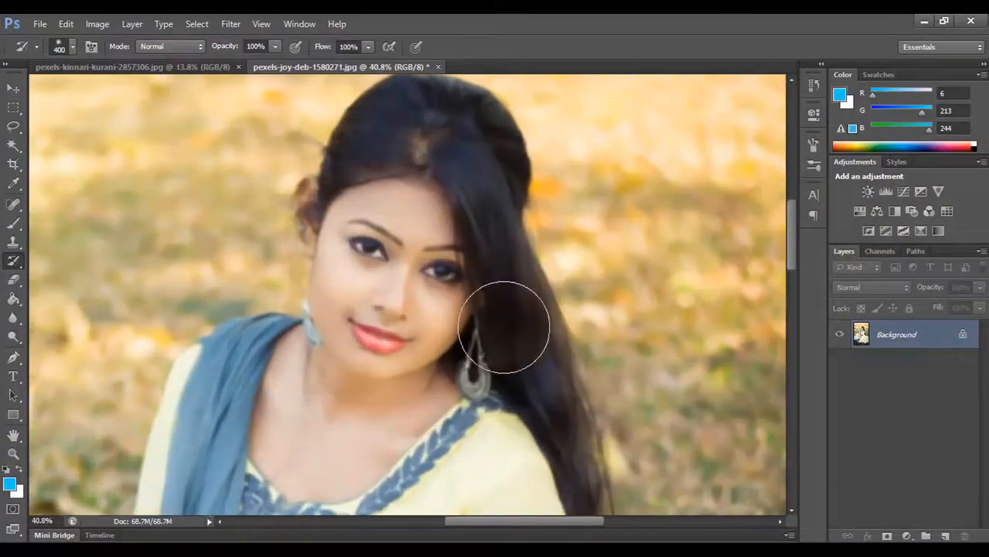
pyautogui.press('[')
pyautogui.press('[')
pyautogui.press('[')
pyautogui.press('[')
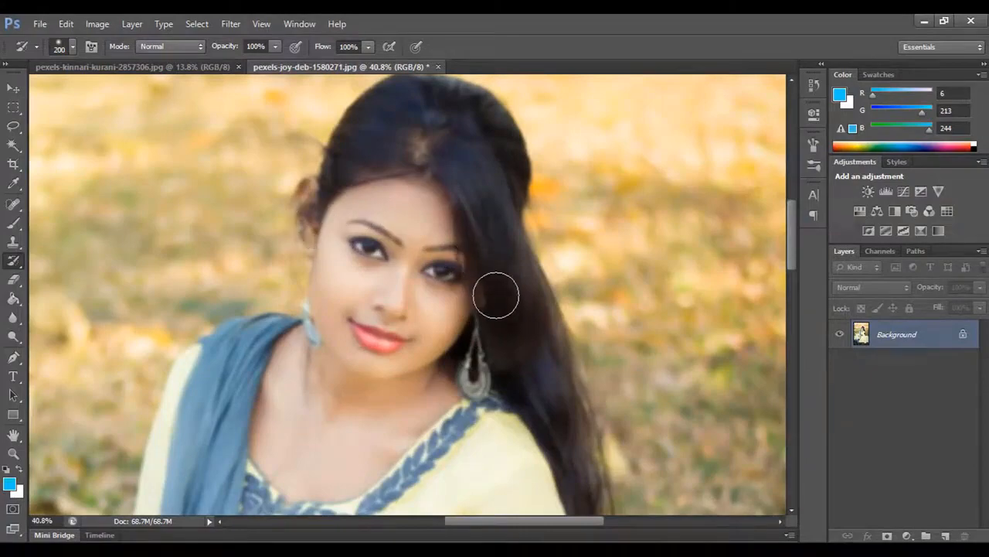
# Paint with the History Brush to bring back the sharp eyes, face outline and the earring beside the blue scarf
pyautogui.scroll(-4, 503, 301)
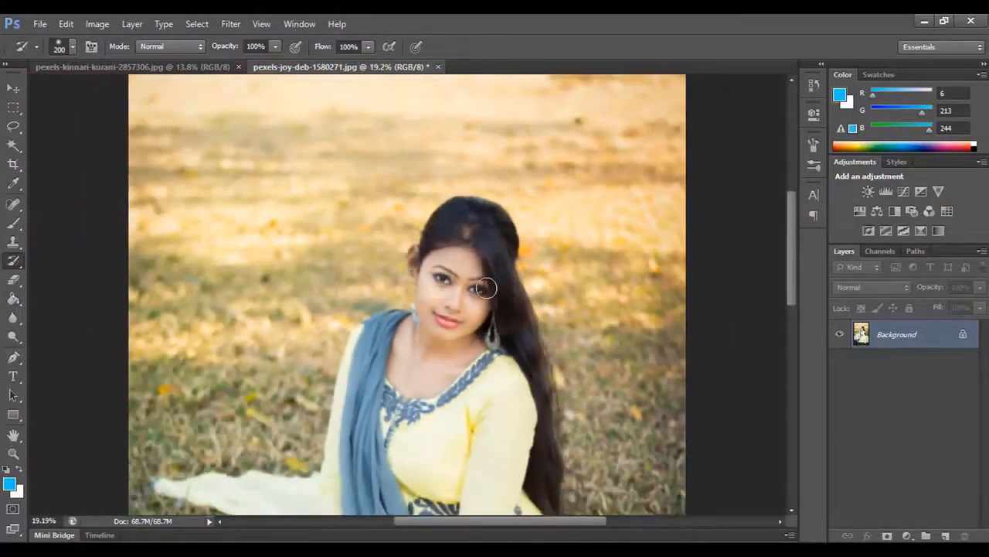
pyautogui.scroll(-1, 486, 287)
pyautogui.scroll(5, 487, 288)
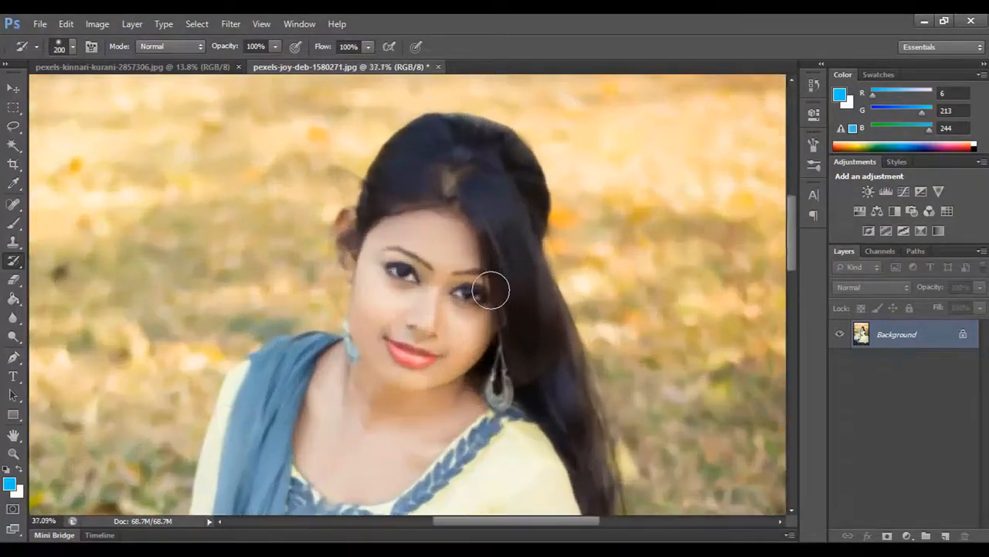
pyautogui.scroll(1, 492, 290)
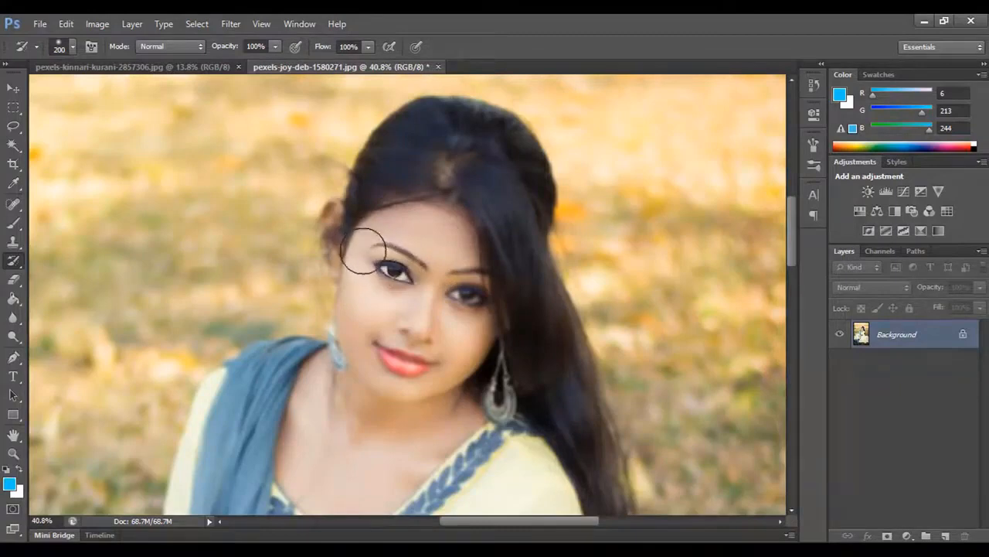
pyautogui.moveTo(363, 251)
pyautogui.mouseDown()
pyautogui.moveTo(394, 275)
pyautogui.moveTo(358, 255)
pyautogui.moveTo(347, 334)
pyautogui.mouseUp()
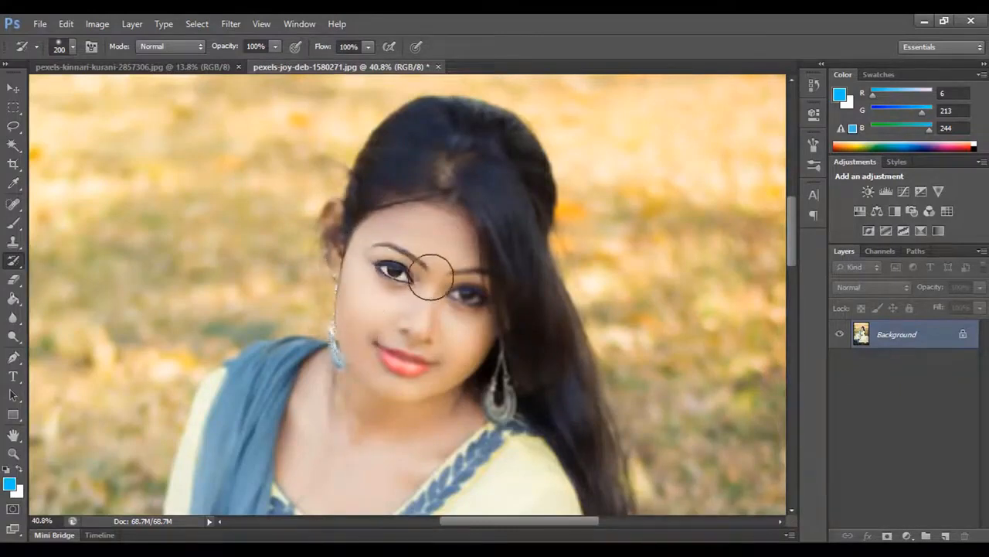
pyautogui.moveTo(431, 275)
pyautogui.mouseDown()
pyautogui.moveTo(420, 276)
pyautogui.moveTo(431, 227)
pyautogui.moveTo(463, 297)
pyautogui.moveTo(470, 277)
pyautogui.mouseUp()
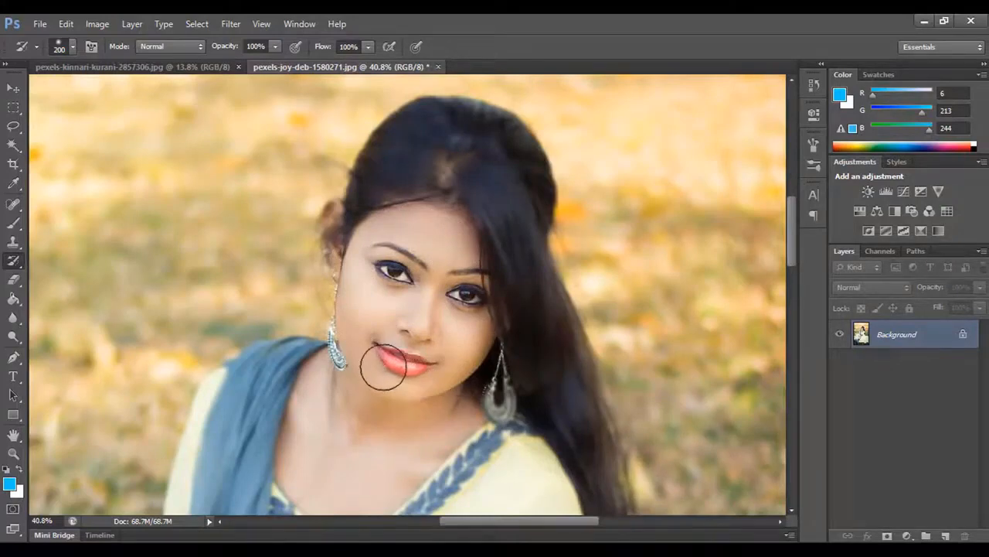
# Restore the sharpness of the nose, lips, hair and the other earring with History Brush strokes
pyautogui.scroll(-3, 511, 294)
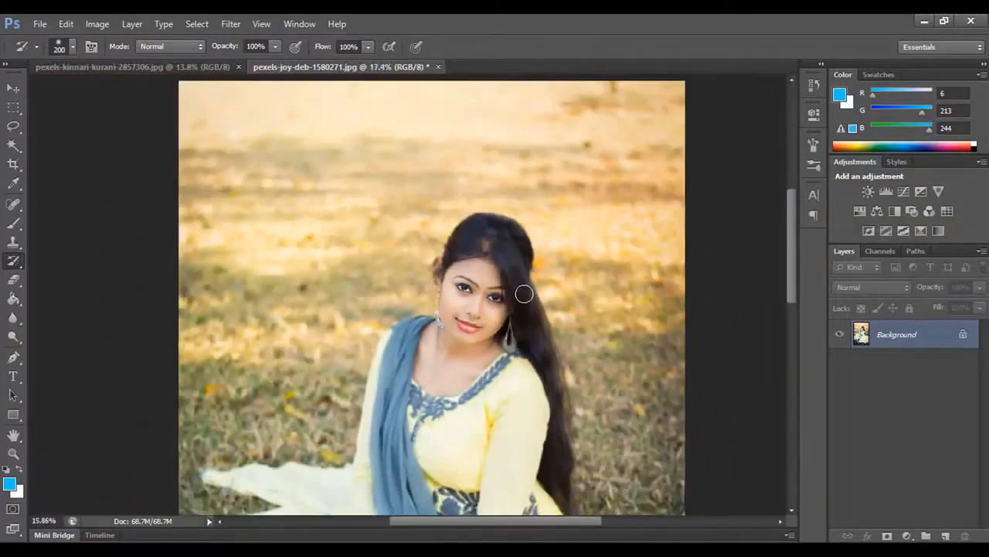
pyautogui.scroll(-2, 528, 294)
pyautogui.scroll(1, 568, 305)
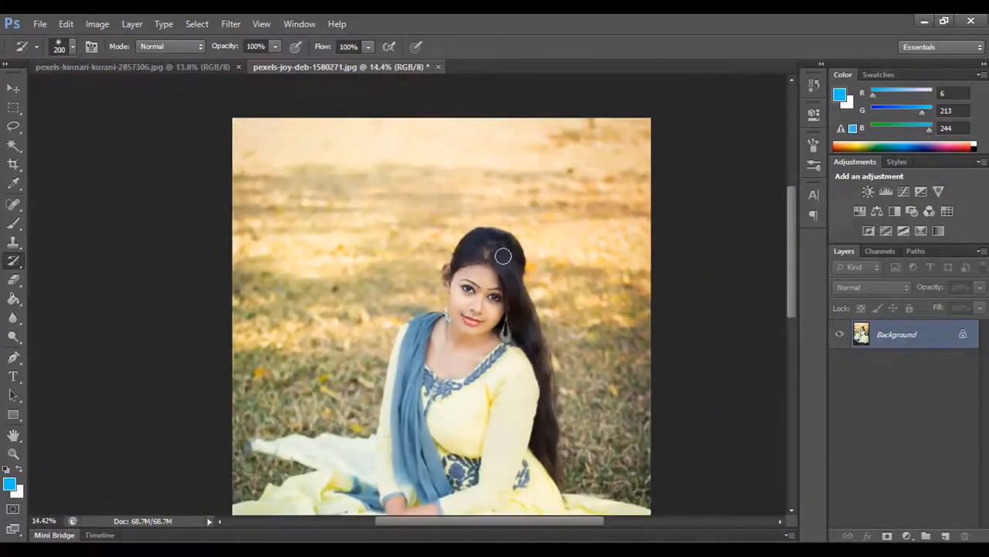
pyautogui.scroll(6, 545, 369)
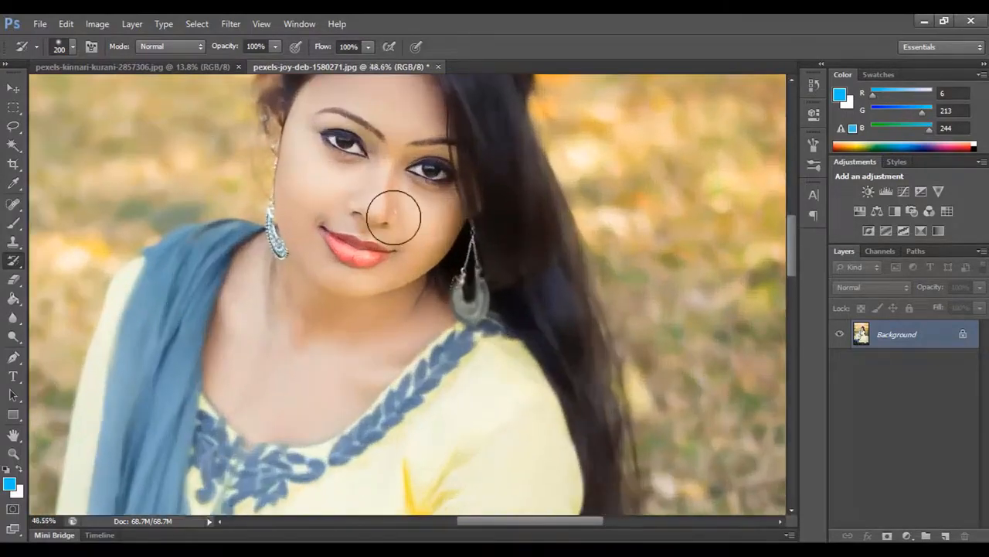
pyautogui.moveTo(394, 216); pyautogui.dragTo(460, 255)
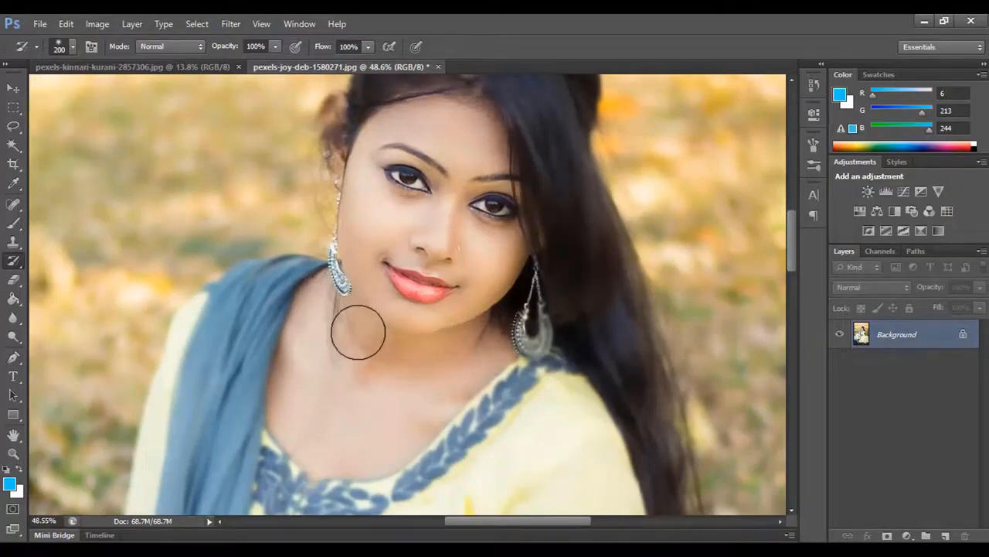
pyautogui.moveTo(429, 261); pyautogui.dragTo(410, 361)
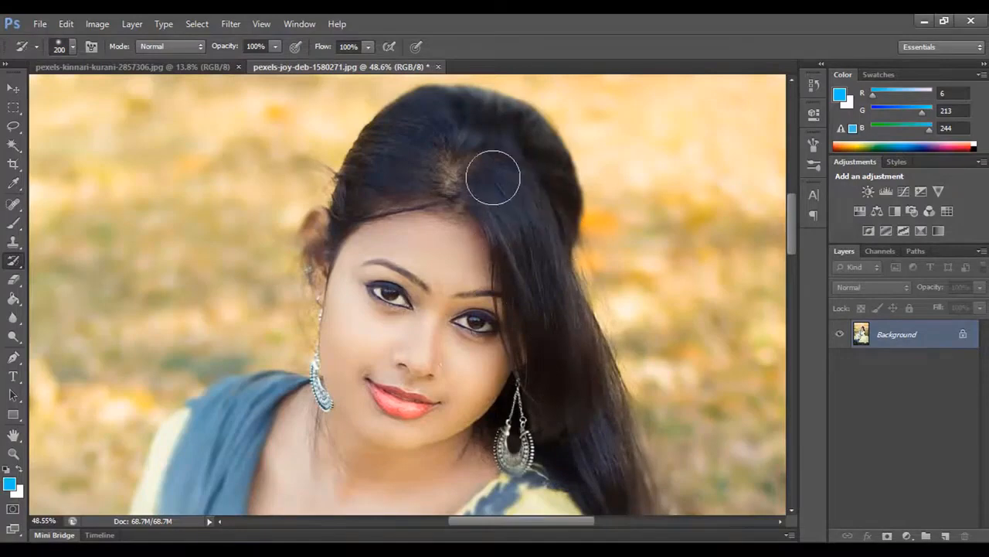
pyautogui.scroll(-6, 534, 278)
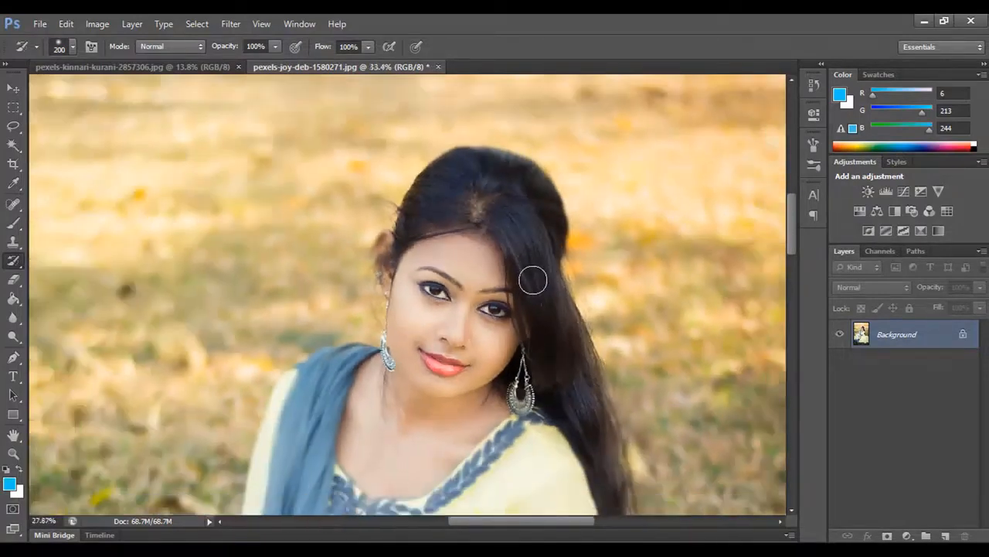
pyautogui.moveTo(530, 292)
pyautogui.mouseDown()
pyautogui.moveTo(468, 227)
pyautogui.moveTo(517, 249)
pyautogui.moveTo(543, 247)
pyautogui.moveTo(533, 249)
pyautogui.mouseUp()
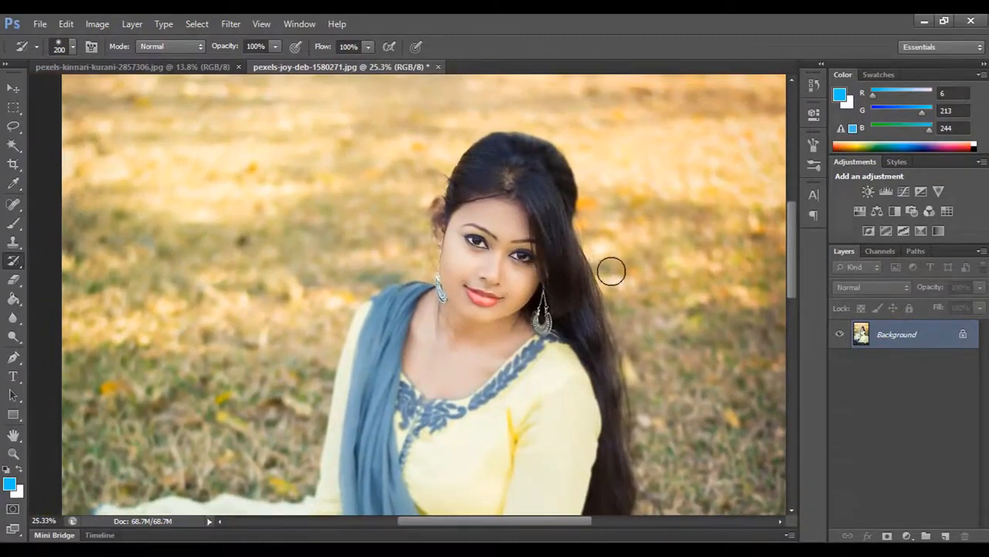